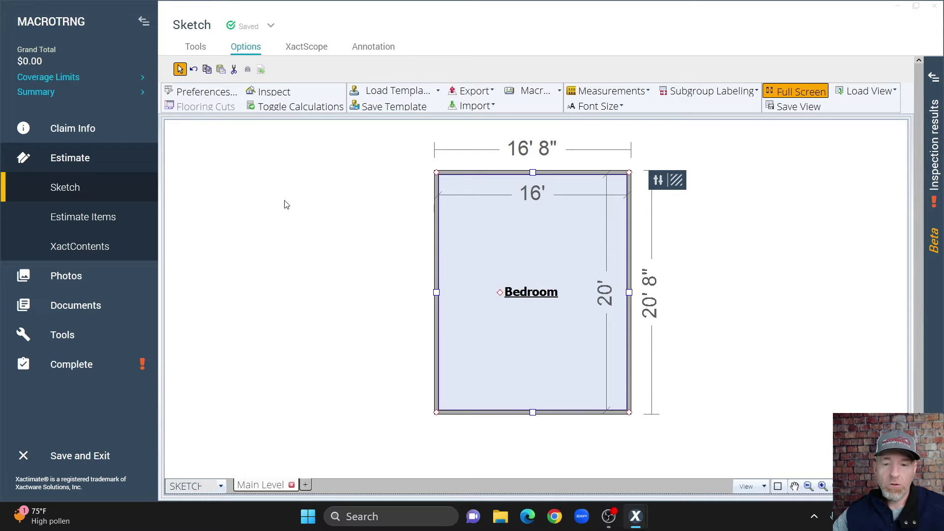
- Open the Macro List from the Options ribbon's Macros dropdown and start adding a new macro
{"action": "left_click", "coordinate": [131, 185]}
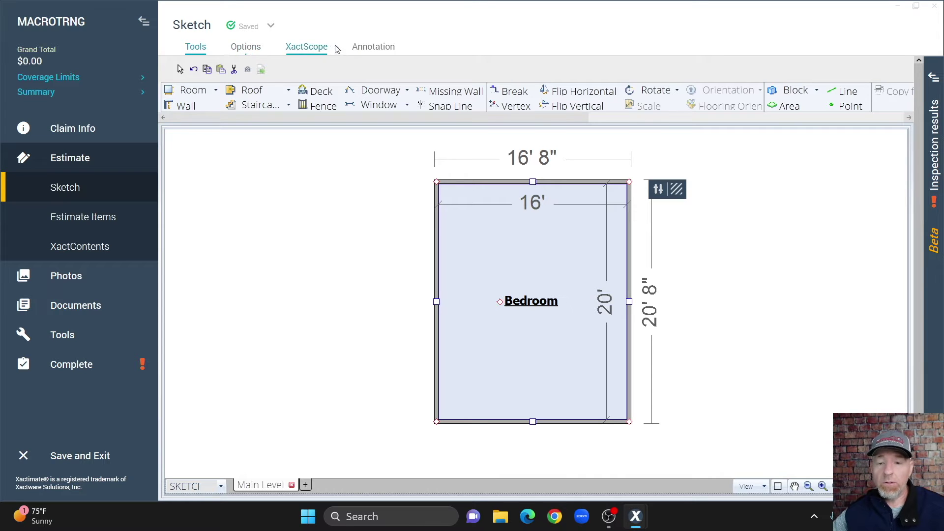
{"action": "left_click", "coordinate": [244, 47]}
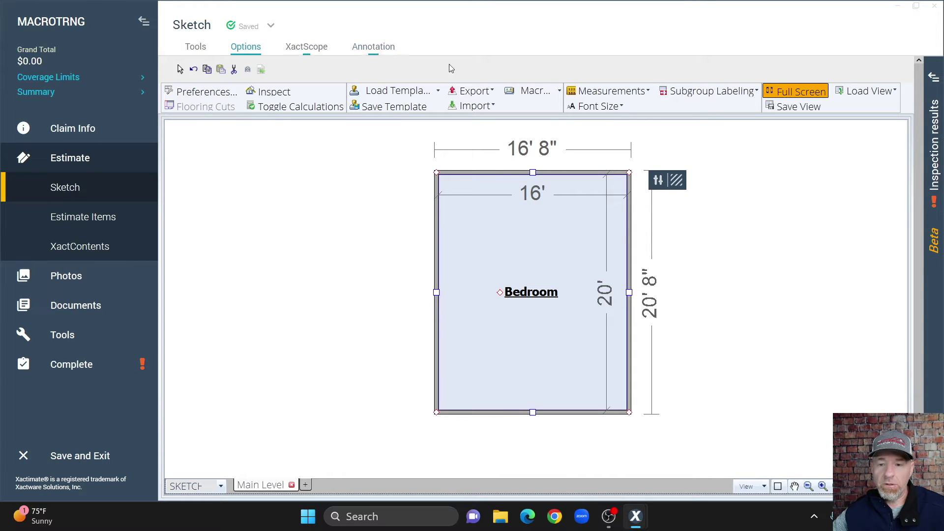
{"action": "left_click", "coordinate": [560, 94]}
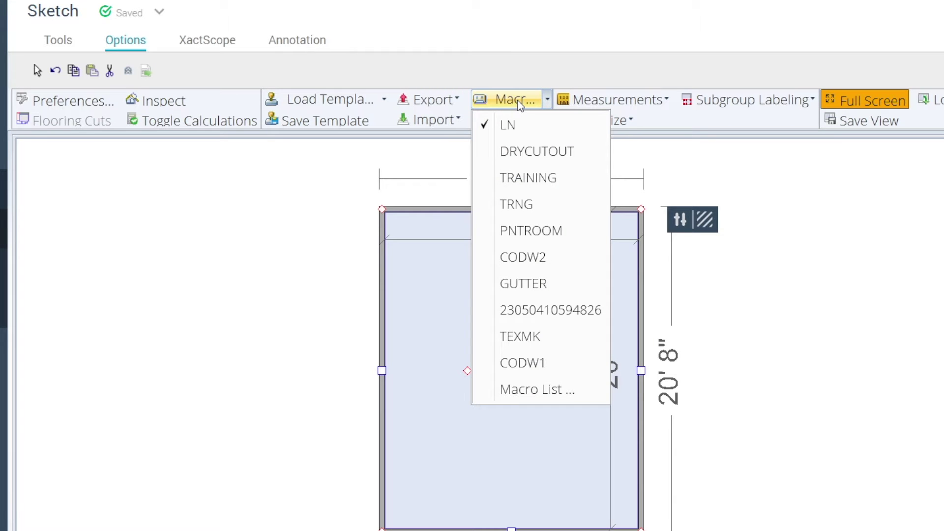
{"action": "left_click", "coordinate": [543, 393]}
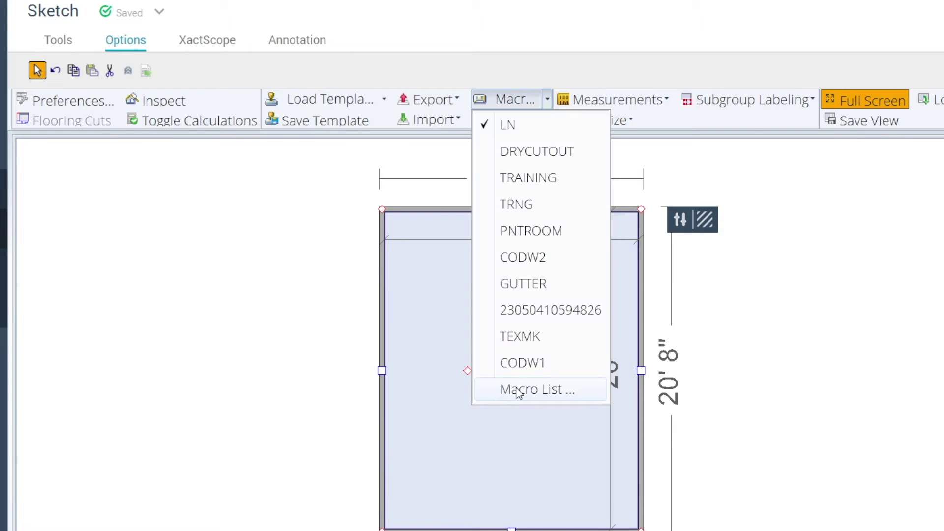
{"action": "left_click", "coordinate": [521, 388]}
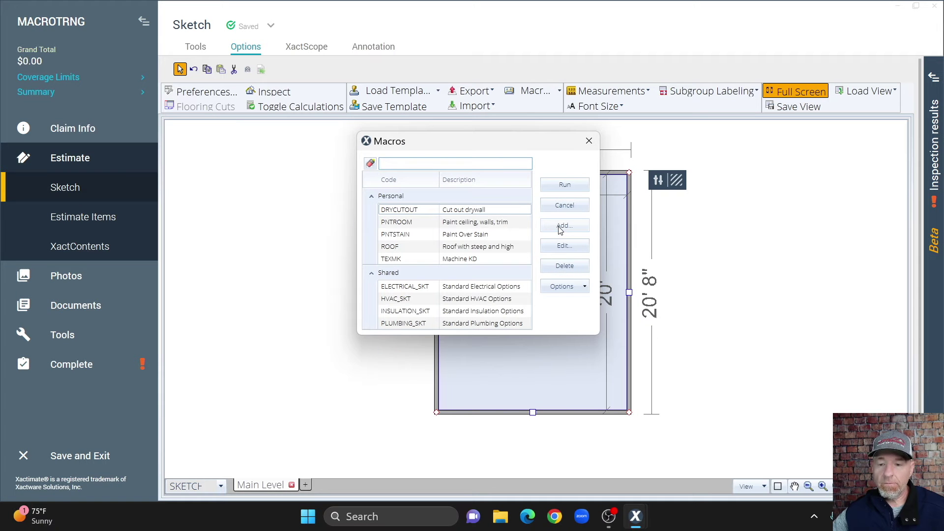
{"action": "left_click", "coordinate": [559, 230]}
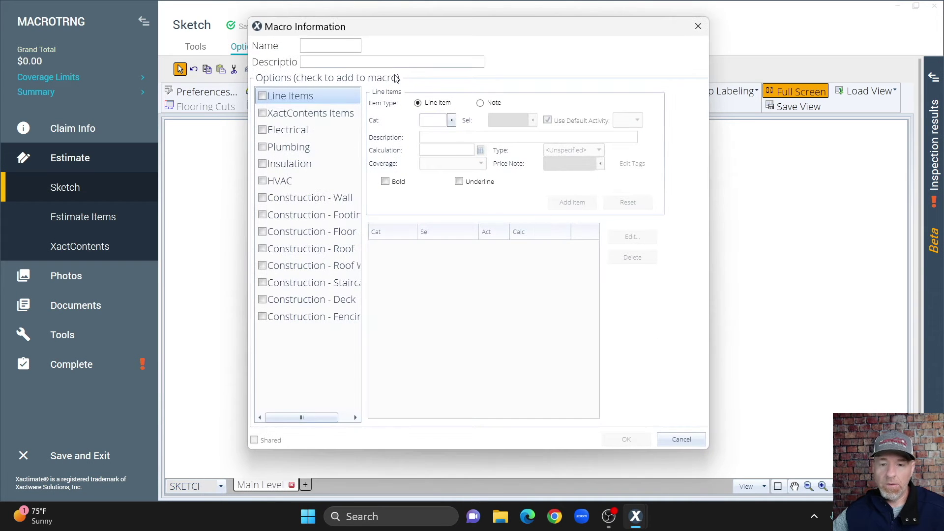
{"action": "left_click", "coordinate": [346, 44]}
- Fill in the macro name TRAINING and description 'Drywall and Paint', then move to the Cat field
{"action": "left_click_drag", "start_coordinate": [376, 29], "coordinate": [426, 31]}
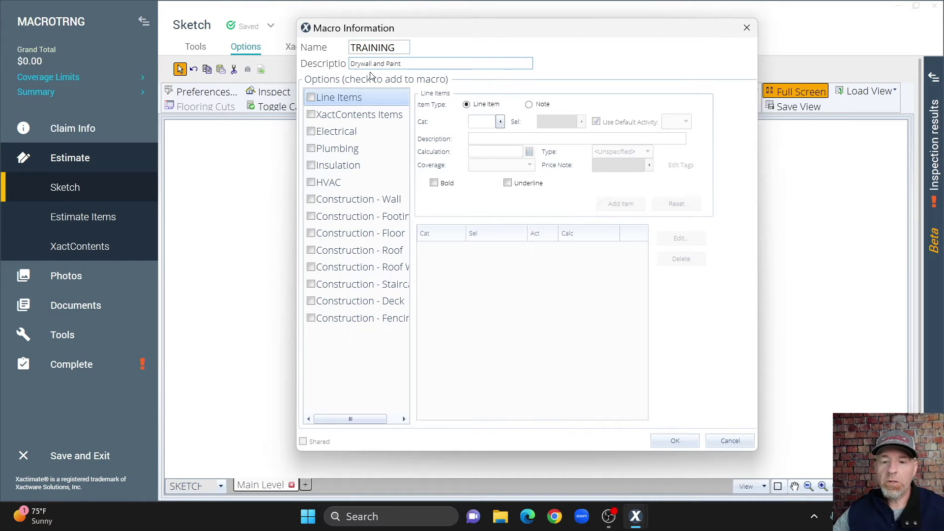
{"action": "left_click", "coordinate": [480, 122]}
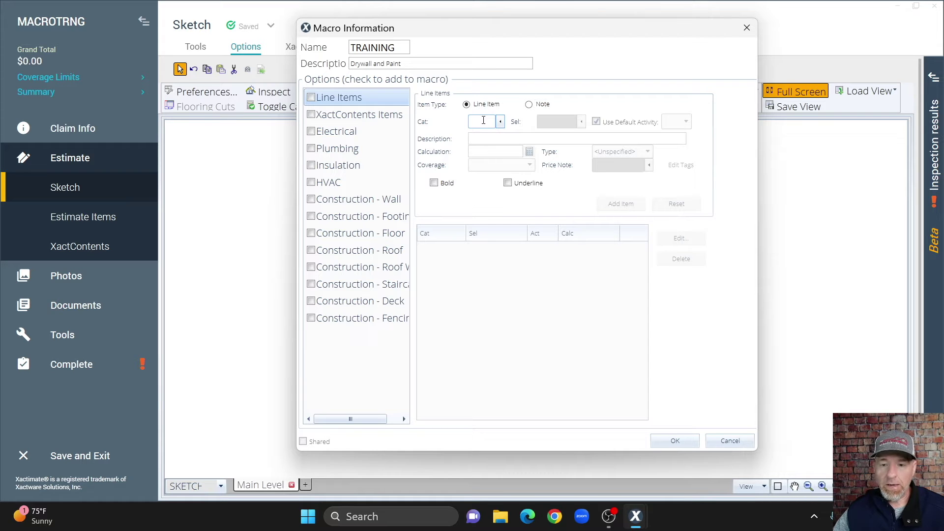
- Add the DRY 1/2- drywall line item with calculation W and Dwelling coverage
{"action": "double_click", "coordinate": [483, 121]}
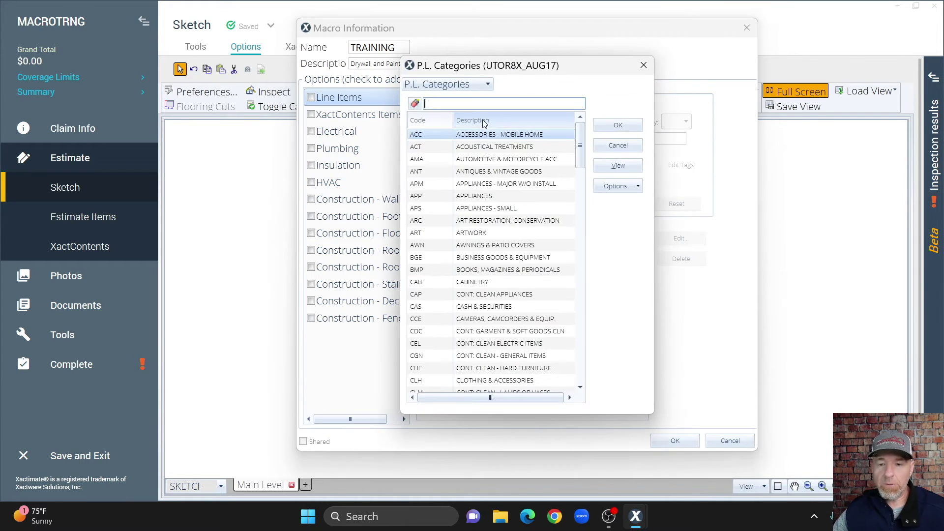
{"action": "scroll", "coordinate": [476, 261], "scroll_direction": "down", "scroll_amount": 3}
{"action": "scroll", "coordinate": [476, 264], "scroll_direction": "up", "scroll_amount": 3}
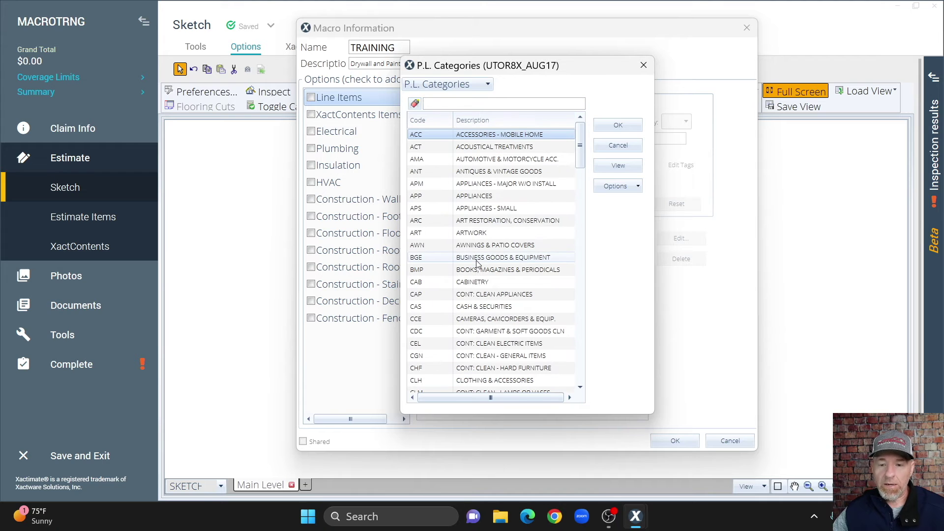
{"action": "left_click", "coordinate": [643, 65]}
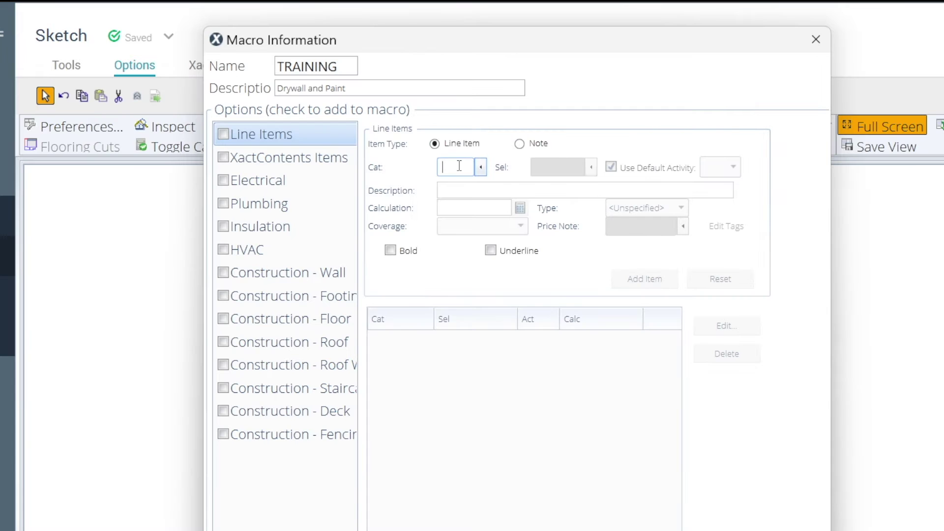
{"action": "type", "text": "DRY"}
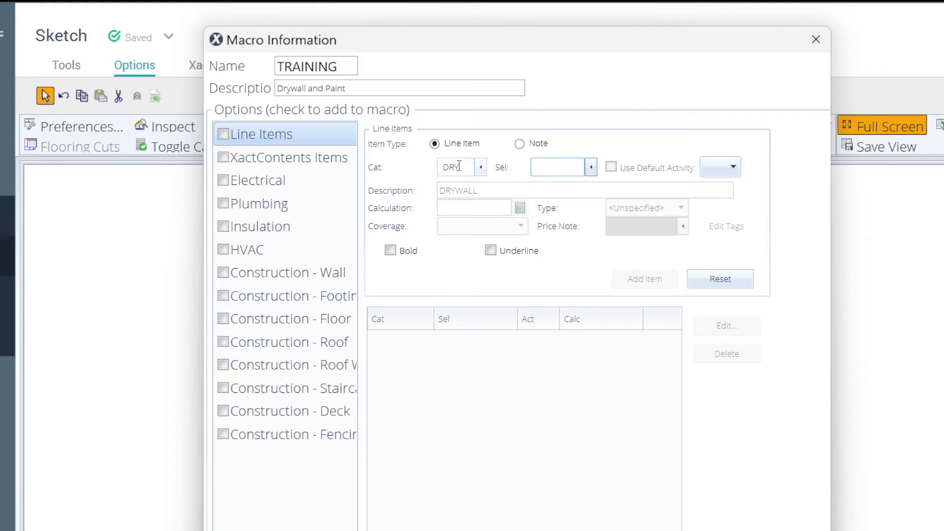
{"action": "type", "text": "1/2-"}
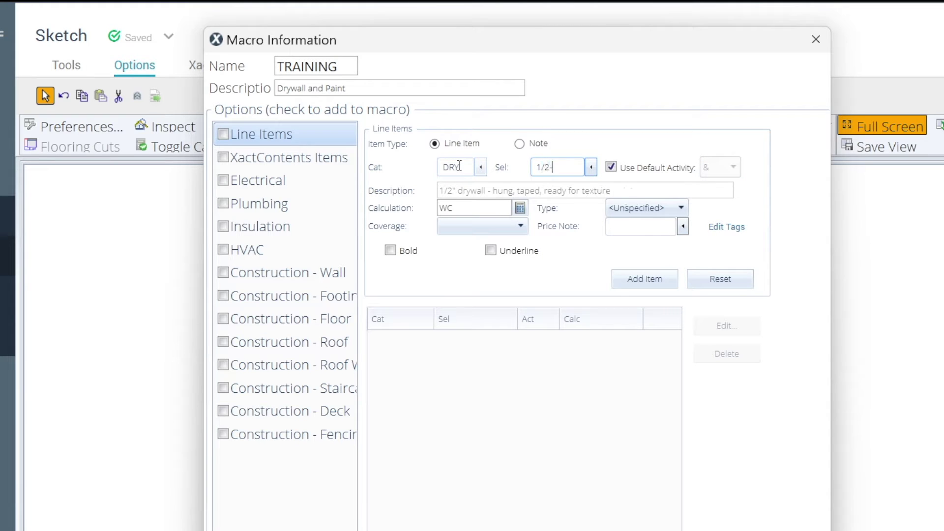
{"action": "left_click", "coordinate": [475, 206]}
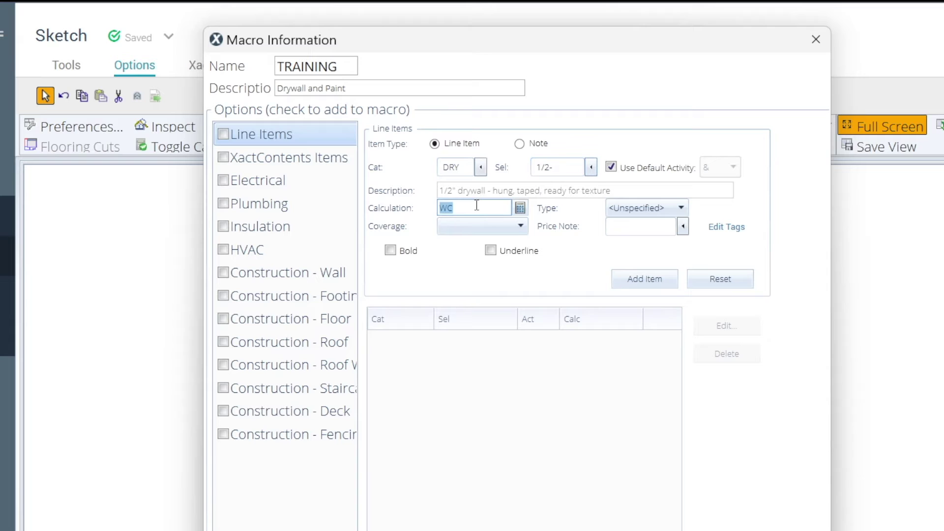
{"action": "type", "text": "W"}
{"action": "left_click", "coordinate": [514, 226]}
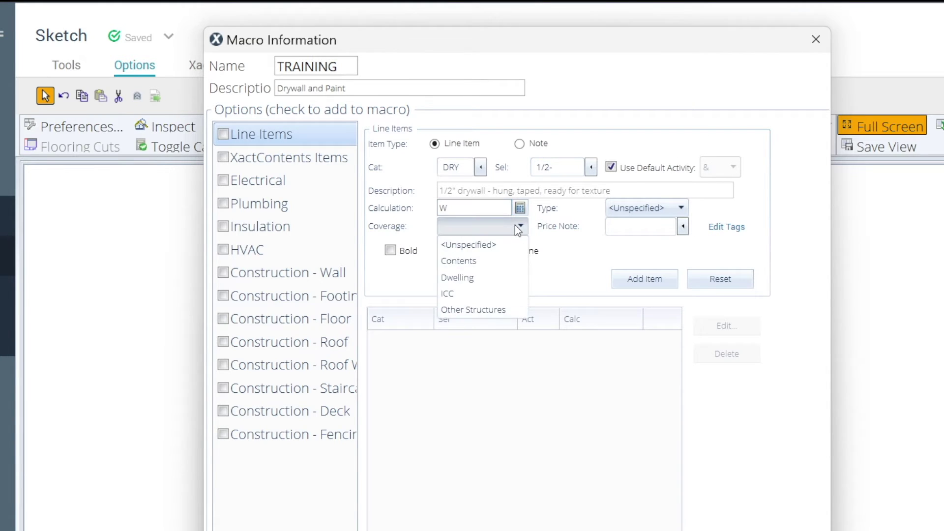
{"action": "left_click", "coordinate": [498, 281]}
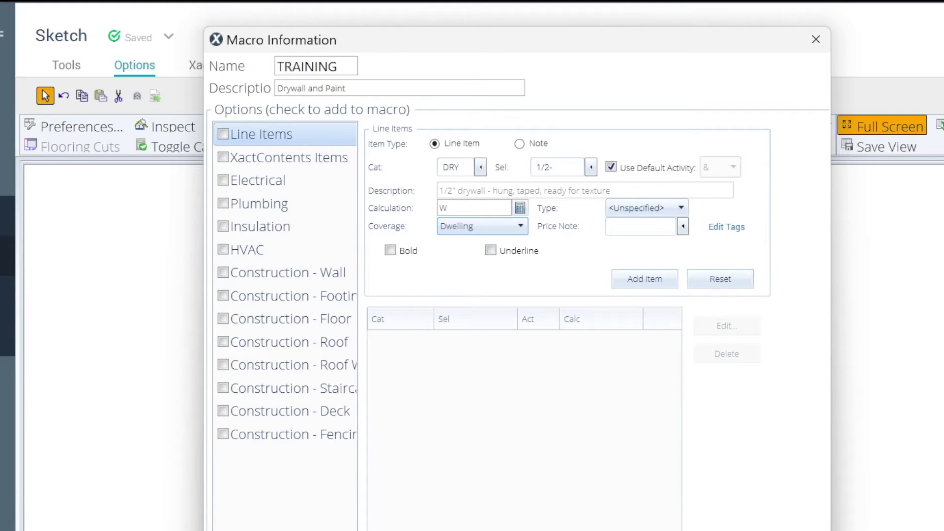
{"action": "left_click", "coordinate": [643, 283]}
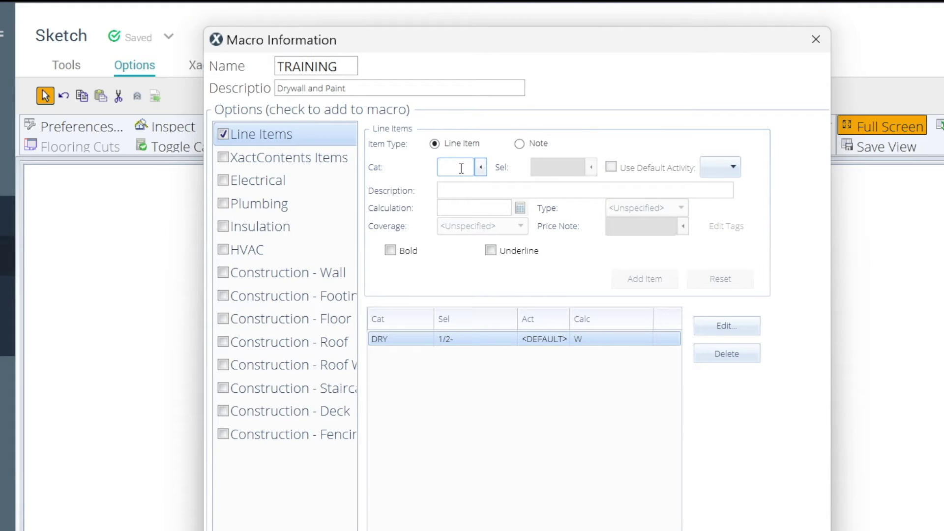
{"action": "type", "text": "DRYT"}
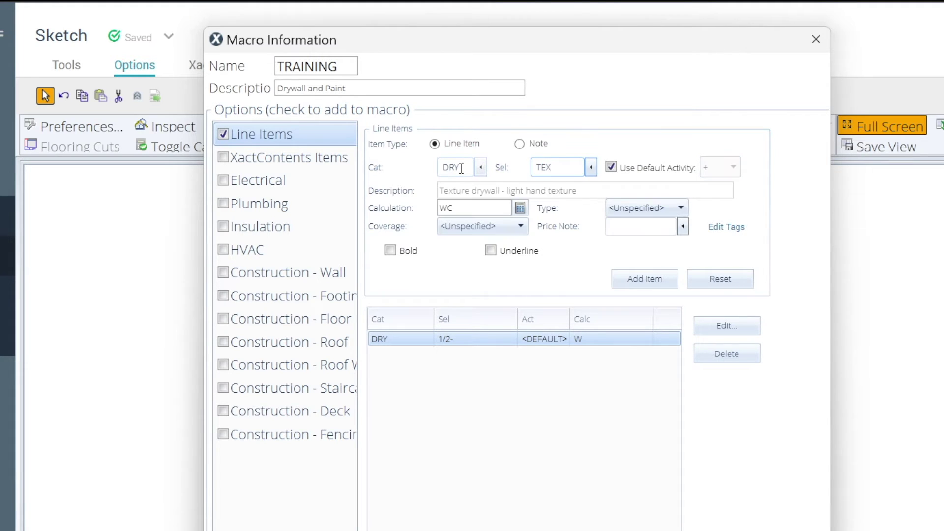
- Add the DRY TEX drywall texture item with calculation W and Dwelling coverage
{"action": "double_click", "coordinate": [445, 209]}
{"action": "type", "text": "W"}
{"action": "left_click", "coordinate": [520, 226]}
{"action": "left_click", "coordinate": [500, 274]}
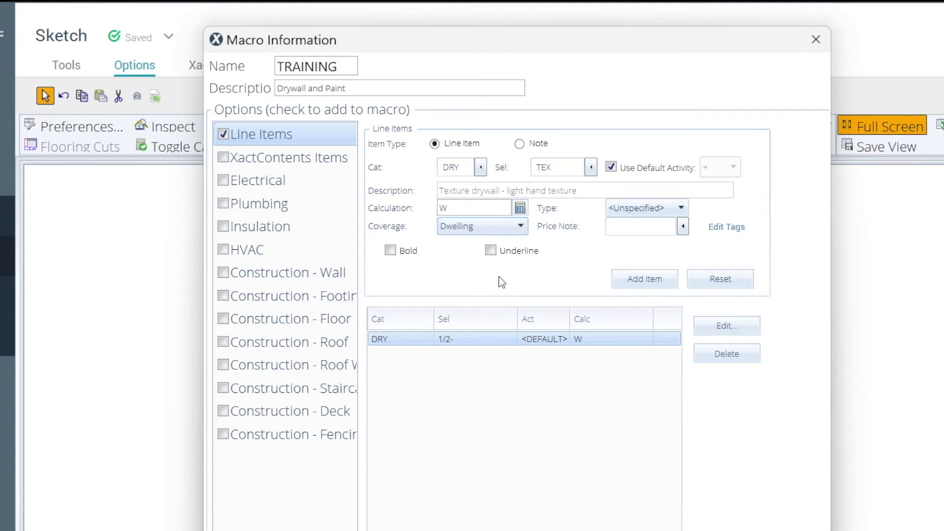
{"action": "left_click", "coordinate": [639, 280]}
- Add the PNT SP seal-and-paint item calculated on W
{"action": "type", "text": "PNT"}
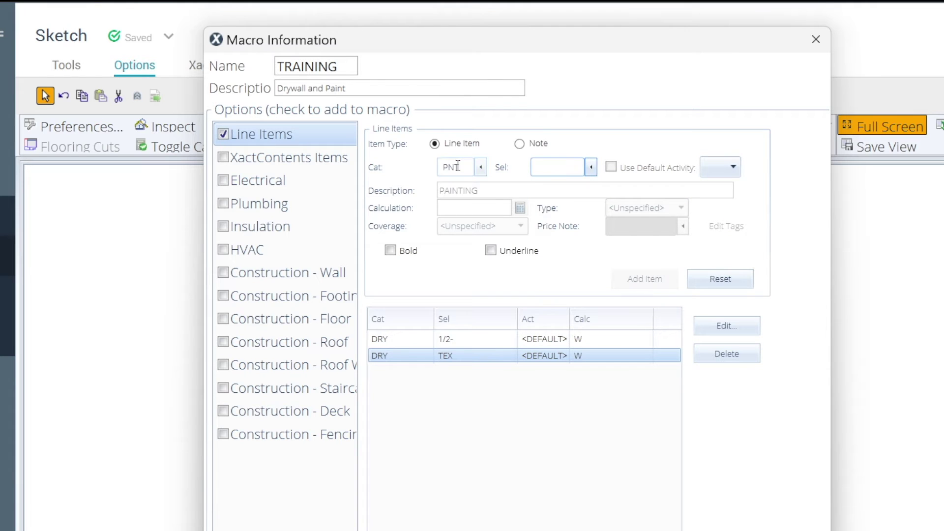
{"action": "type", "text": "SP"}
{"action": "left_click", "coordinate": [472, 207]}
{"action": "key", "text": "BackSpace"}
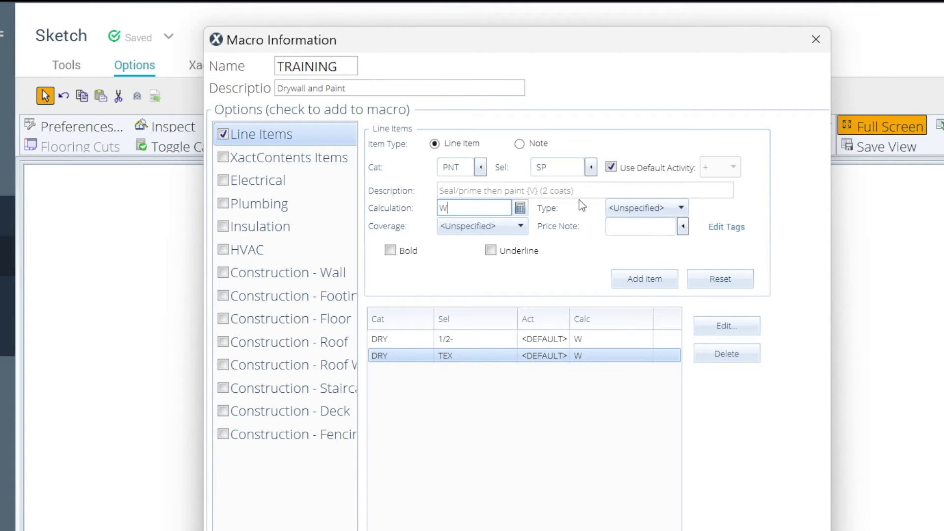
{"action": "key", "text": "Return"}
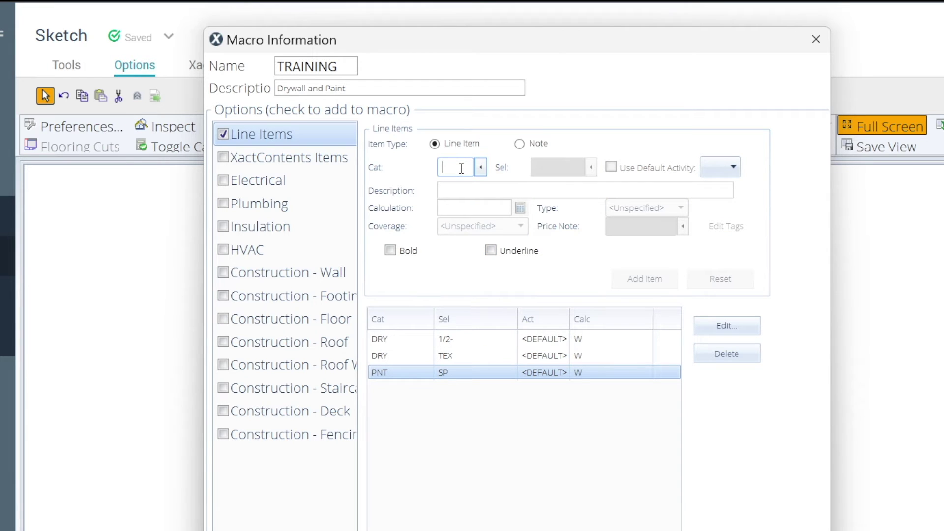
- Add the PNT MASKSF floor masking item on F with Dwelling coverage, then switch to a note entry
{"action": "type", "text": "PNT"}
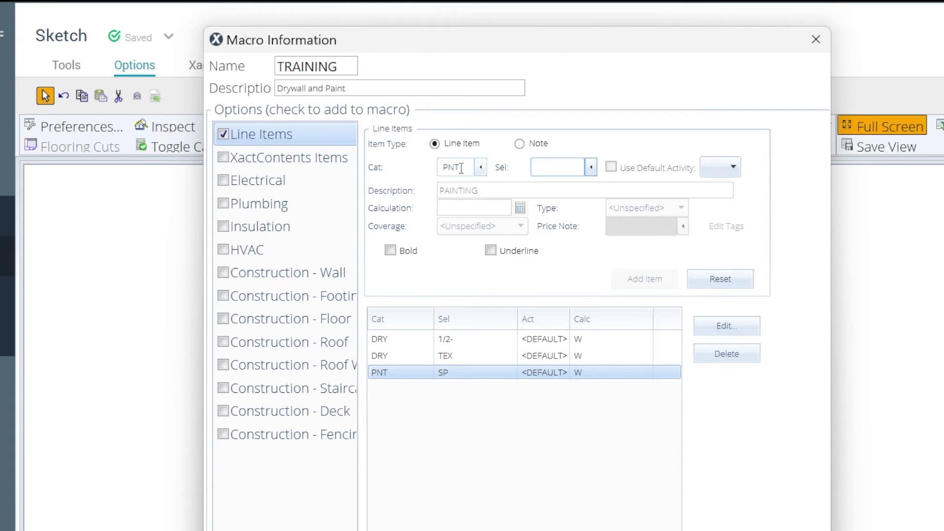
{"action": "type", "text": "MASKSF"}
{"action": "left_click", "coordinate": [482, 207]}
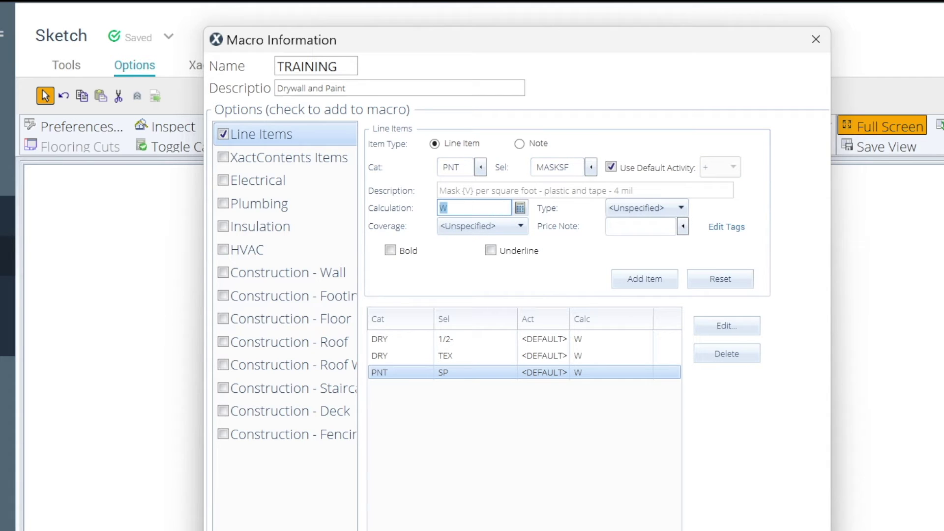
{"action": "type", "text": "F"}
{"action": "left_click", "coordinate": [453, 211]}
{"action": "left_click", "coordinate": [504, 227]}
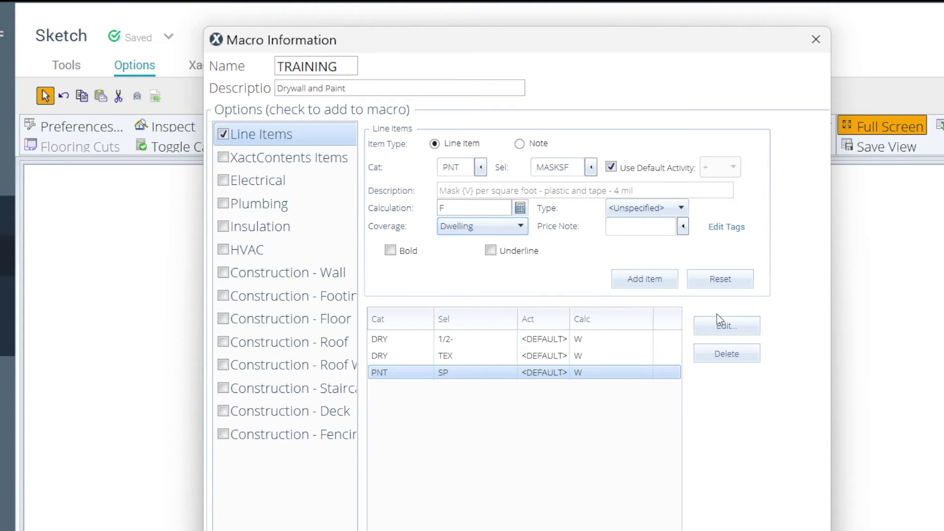
{"action": "left_click", "coordinate": [656, 280]}
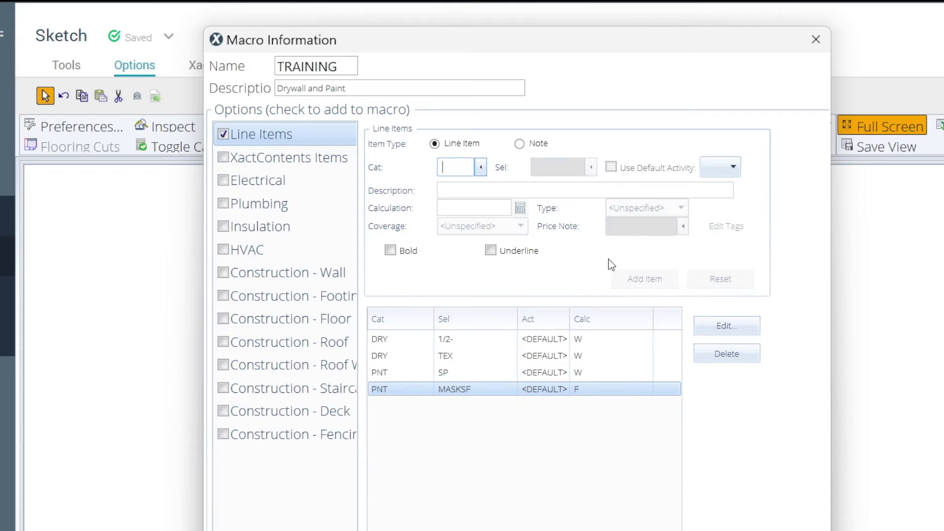
{"action": "left_click", "coordinate": [519, 144]}
{"action": "left_click", "coordinate": [420, 232]}
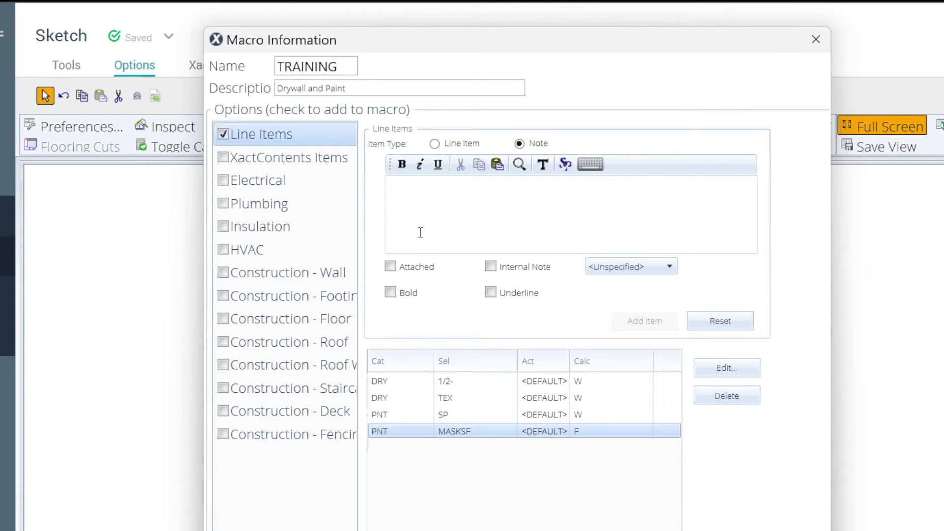
- Add an attached note about masking the floor while drywall and paint work is performed
{"action": "type", "text": "Masking floor due to amount of drywall and paint work"}
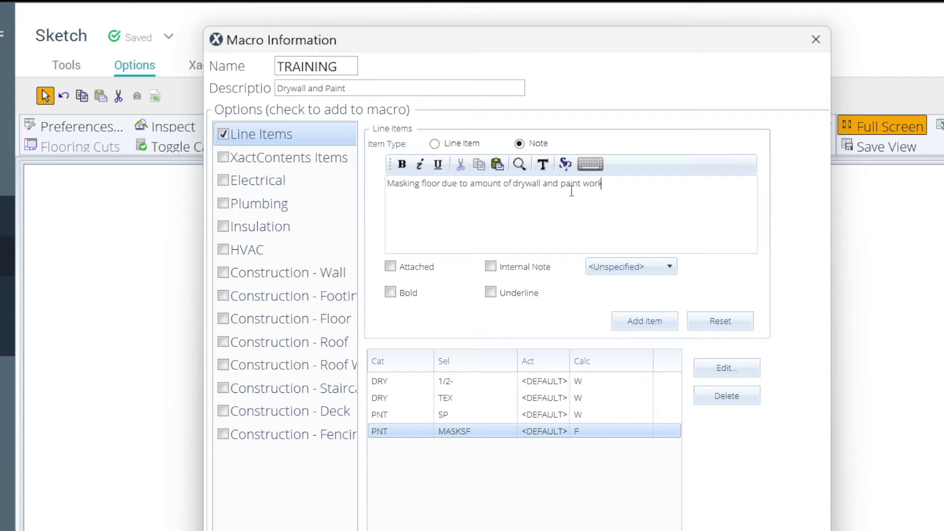
{"action": "type", "text": "being performed"}
{"action": "left_click", "coordinate": [392, 267]}
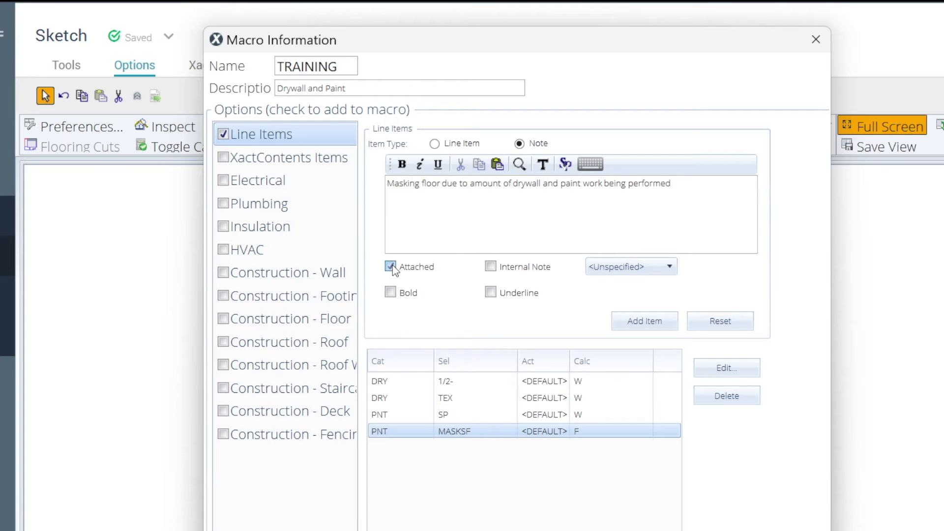
{"action": "left_click", "coordinate": [471, 432]}
{"action": "left_click", "coordinate": [636, 324]}
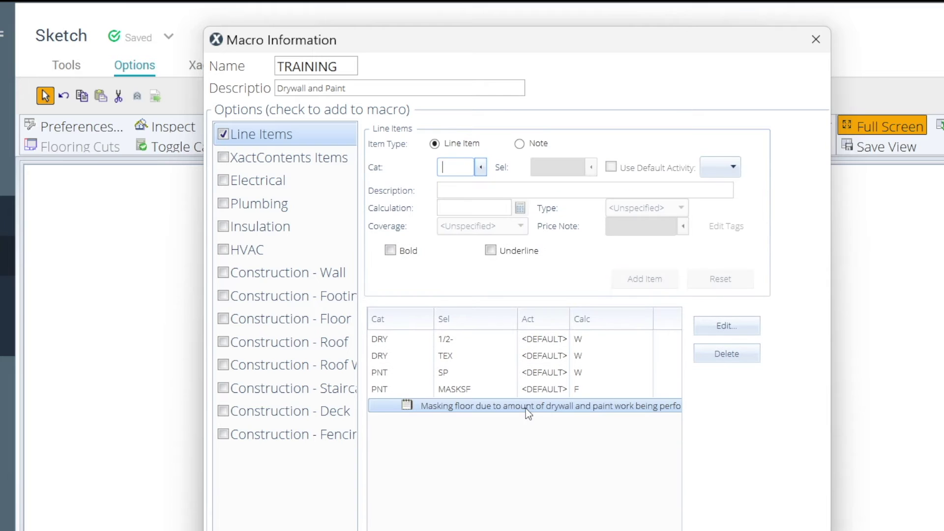
{"action": "left_click", "coordinate": [507, 392]}
- Save the TRAINING macro and run it on the Bedroom room
{"action": "key", "text": "Return"}
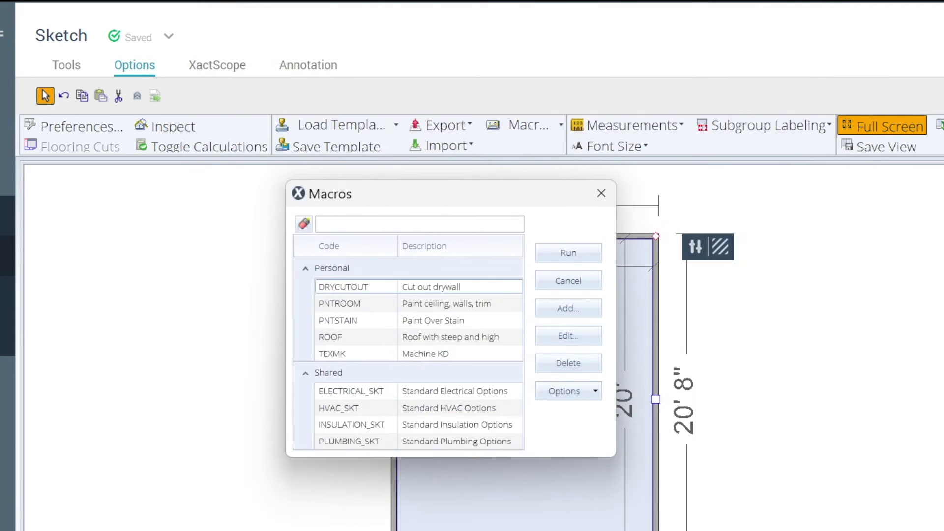
{"action": "left_click_drag", "start_coordinate": [501, 191], "coordinate": [251, 193]}
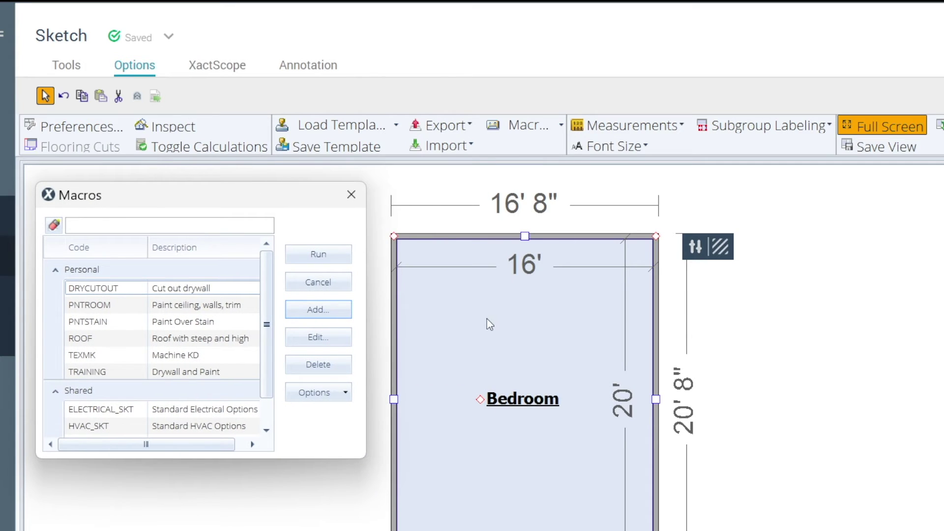
{"action": "left_click", "coordinate": [103, 372]}
{"action": "left_click", "coordinate": [328, 253]}
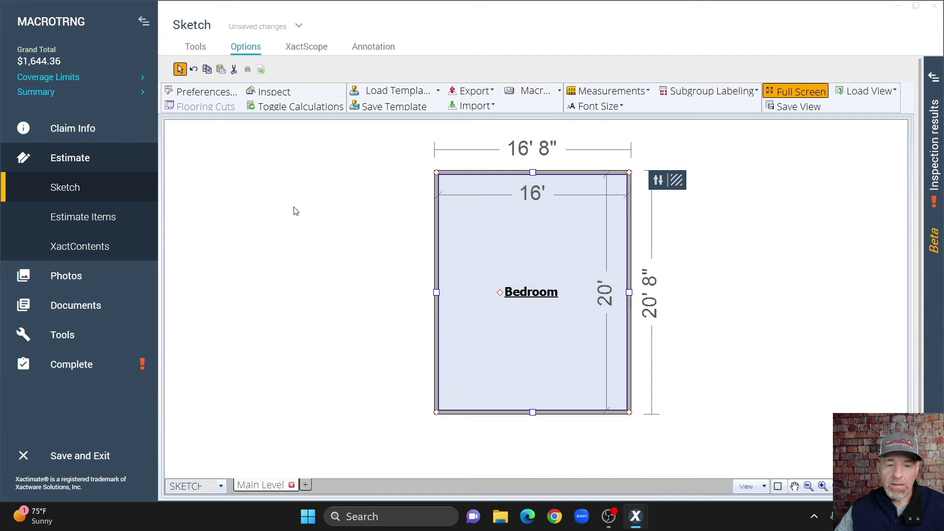
- Check the Bedroom's four macro line items and the masking note, then select all four rows
{"action": "left_click", "coordinate": [66, 220]}
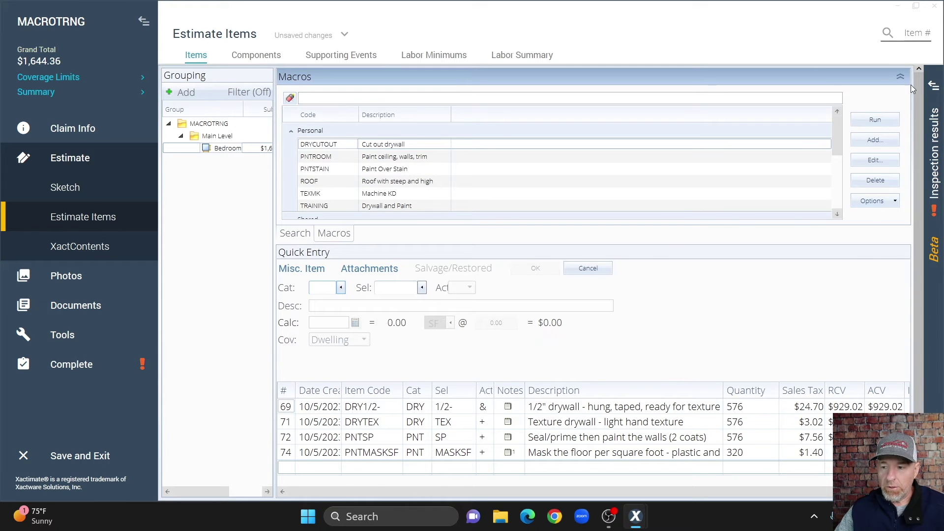
{"action": "left_click", "coordinate": [900, 76]}
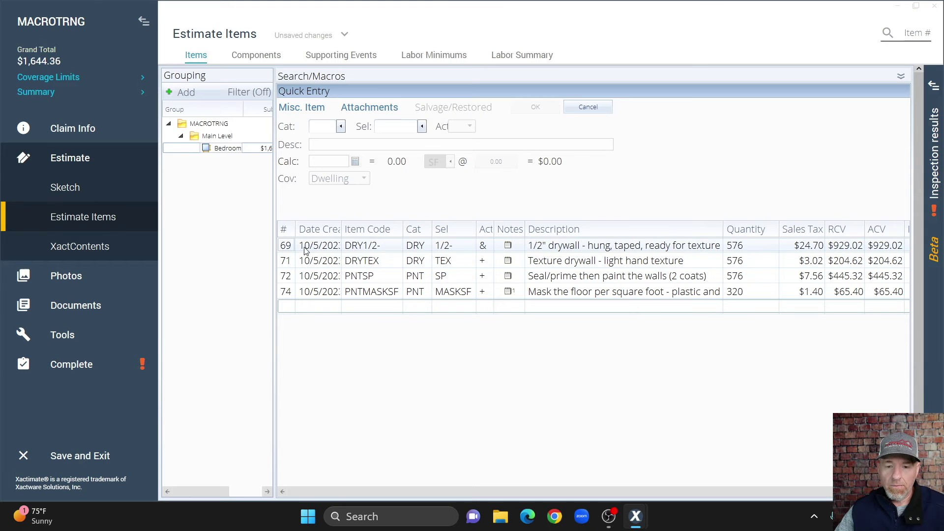
{"action": "left_click", "coordinate": [297, 294]}
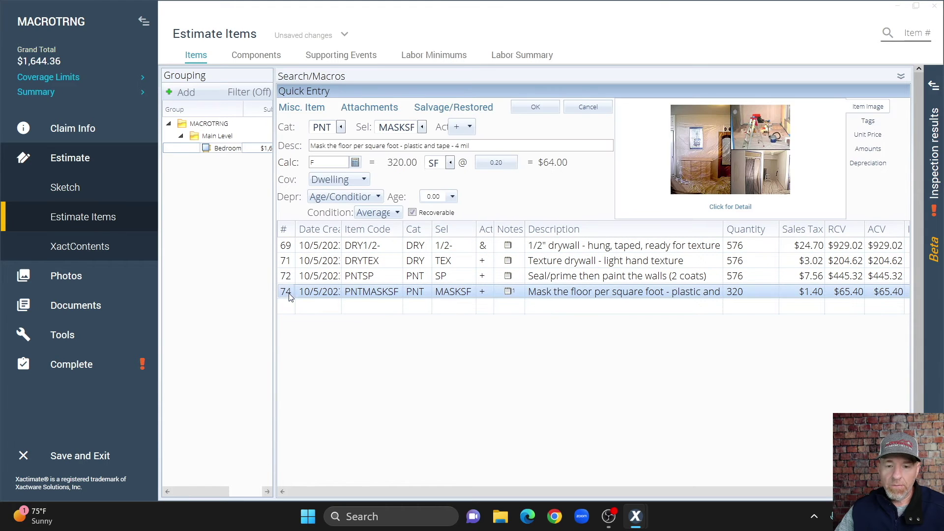
{"action": "left_click", "coordinate": [364, 113]}
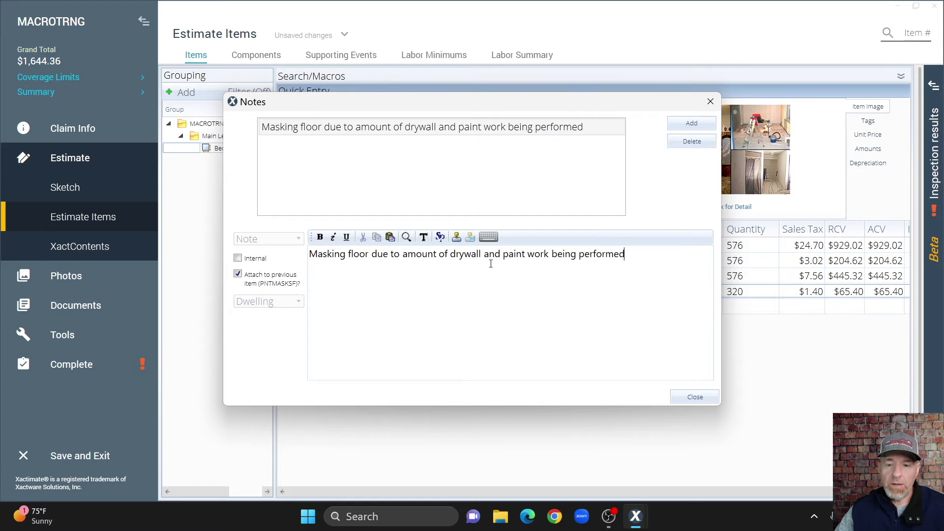
{"action": "left_click", "coordinate": [710, 102]}
{"action": "left_click", "coordinate": [286, 246]}
{"action": "left_click", "coordinate": [287, 290], "text": "shift"}
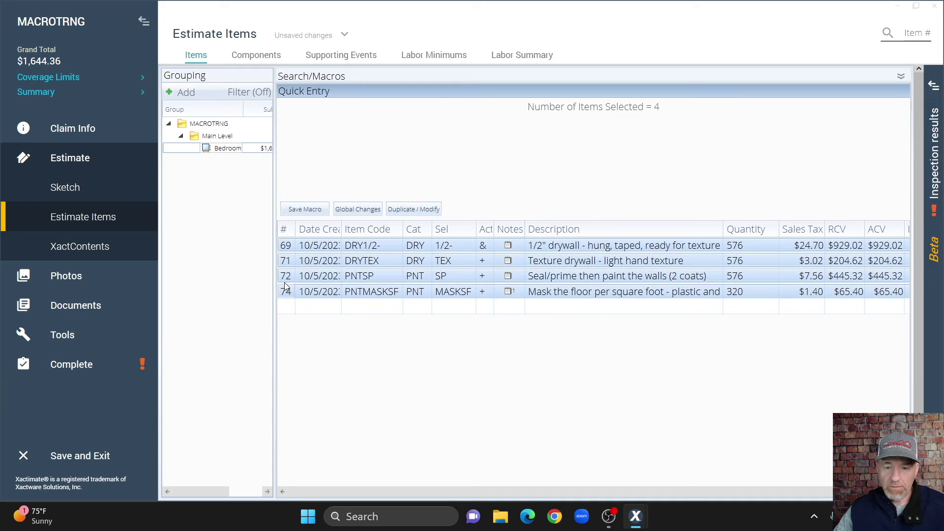
- Delete the four selected Bedroom line items so the total returns to $0.00
{"action": "key", "text": "Delete"}
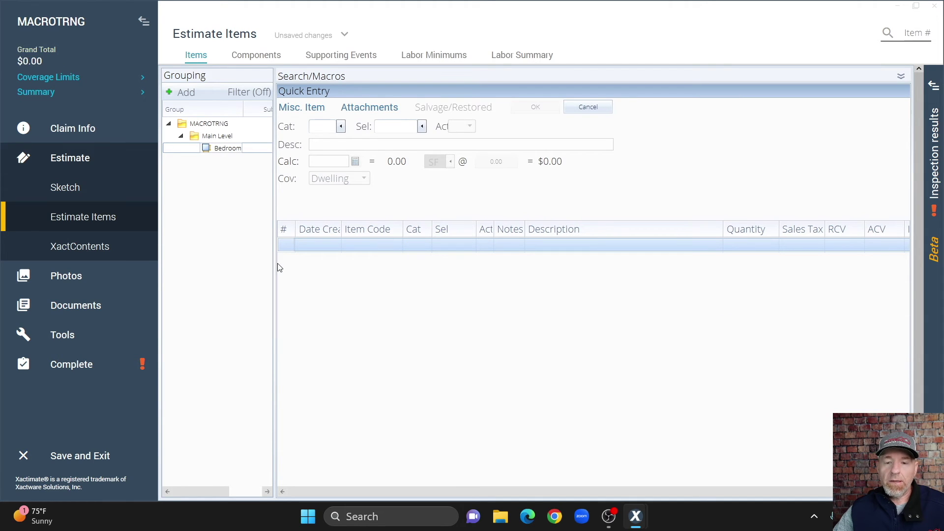
{"action": "left_click", "coordinate": [90, 217]}
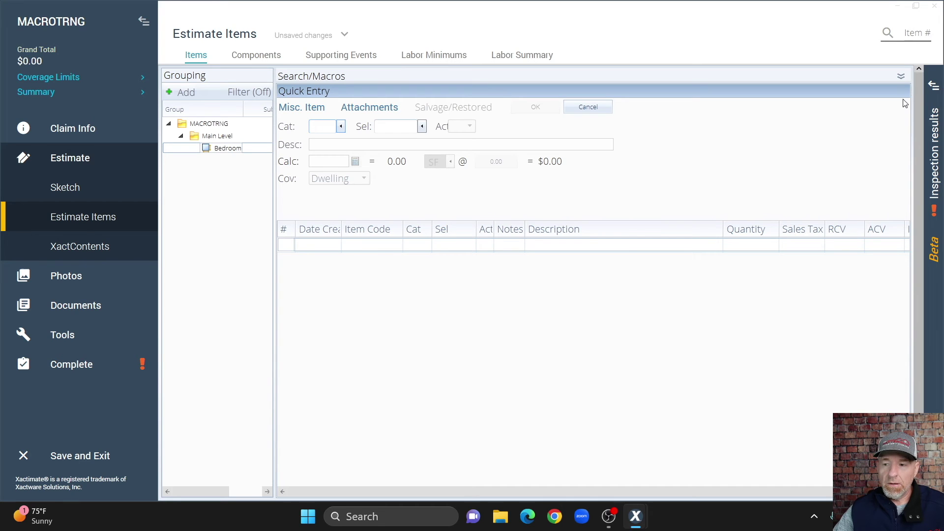
{"action": "left_click", "coordinate": [321, 80]}
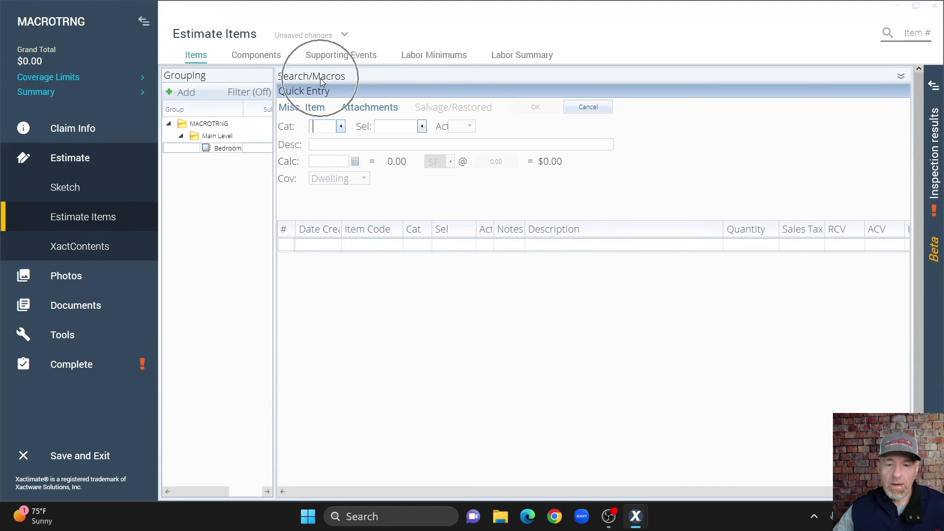
- Reopen the saved macros list, cancel a new macro form, and select TRAINING
{"action": "left_click", "coordinate": [900, 77]}
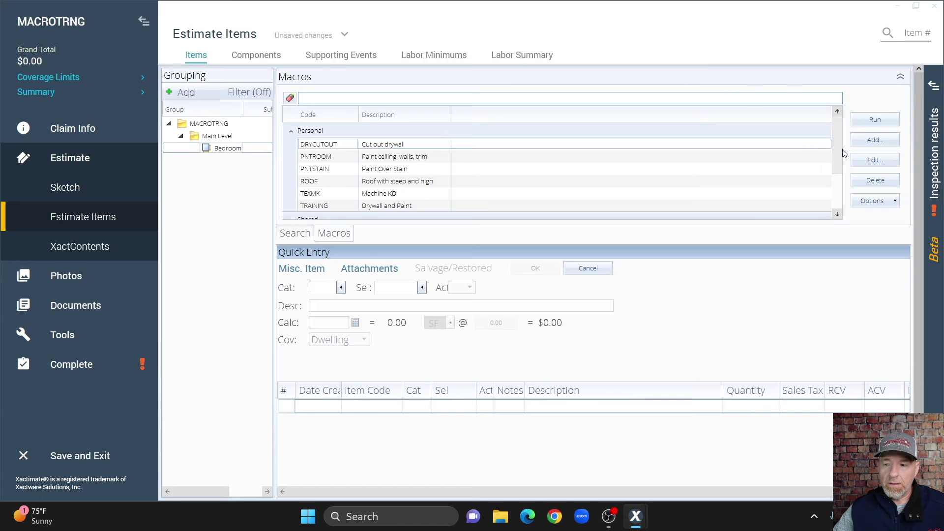
{"action": "left_click", "coordinate": [881, 141]}
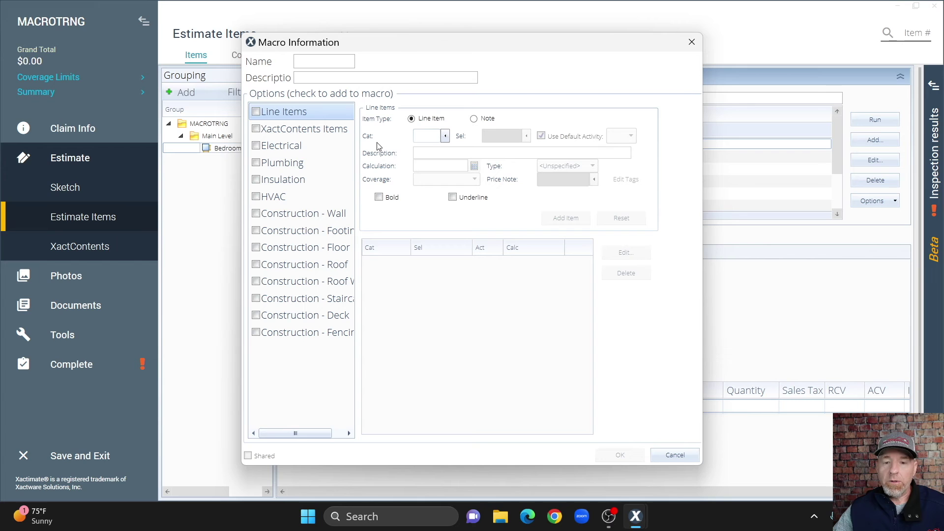
{"action": "left_click", "coordinate": [692, 43]}
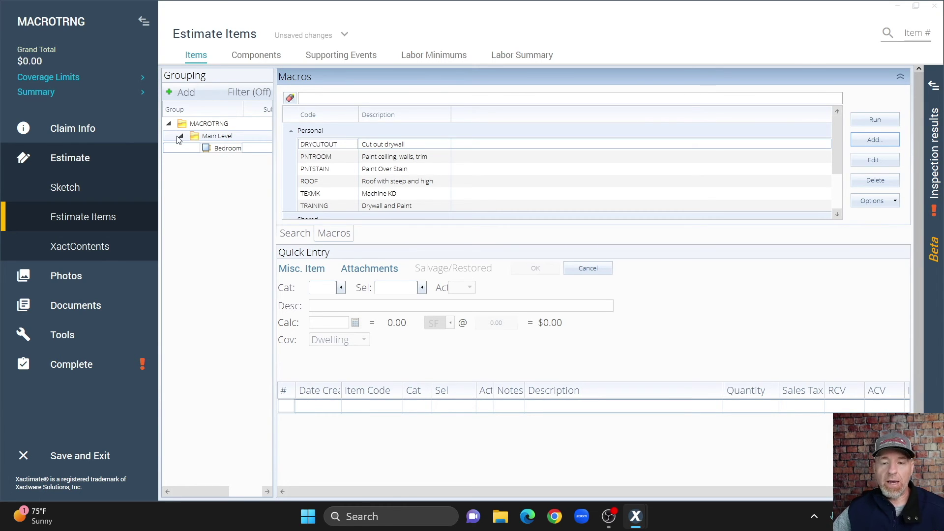
{"action": "left_click", "coordinate": [328, 205]}
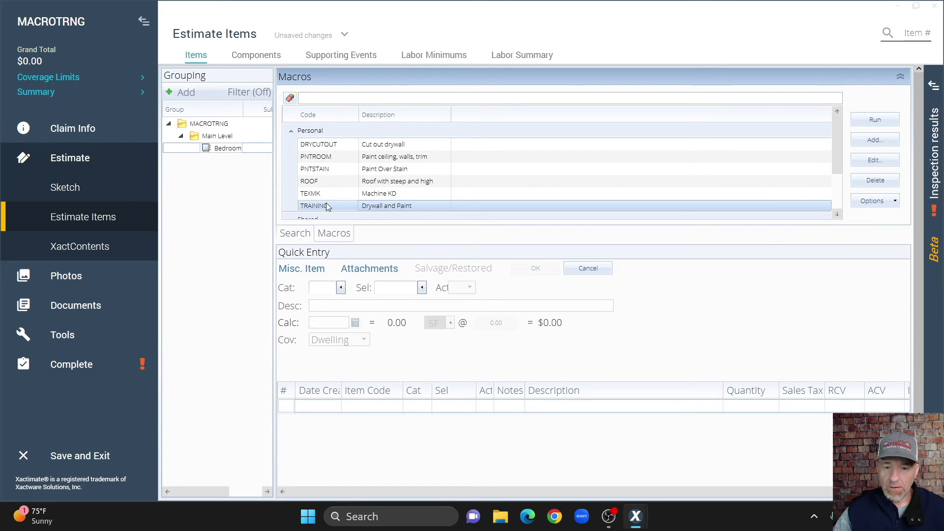
- Hide the macros list and select the Bedroom group in the grouping tree
{"action": "left_click", "coordinate": [902, 77]}
{"action": "left_click", "coordinate": [208, 150]}
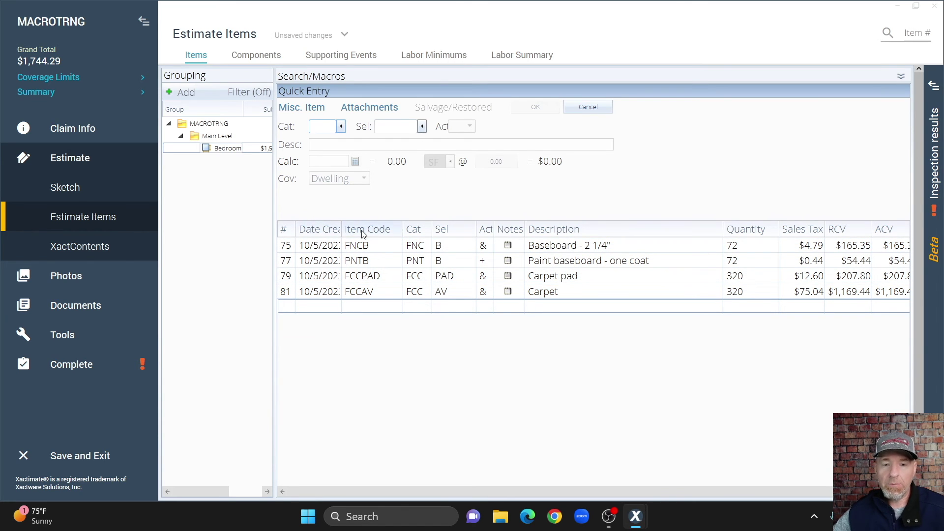
{"action": "left_click", "coordinate": [212, 151]}
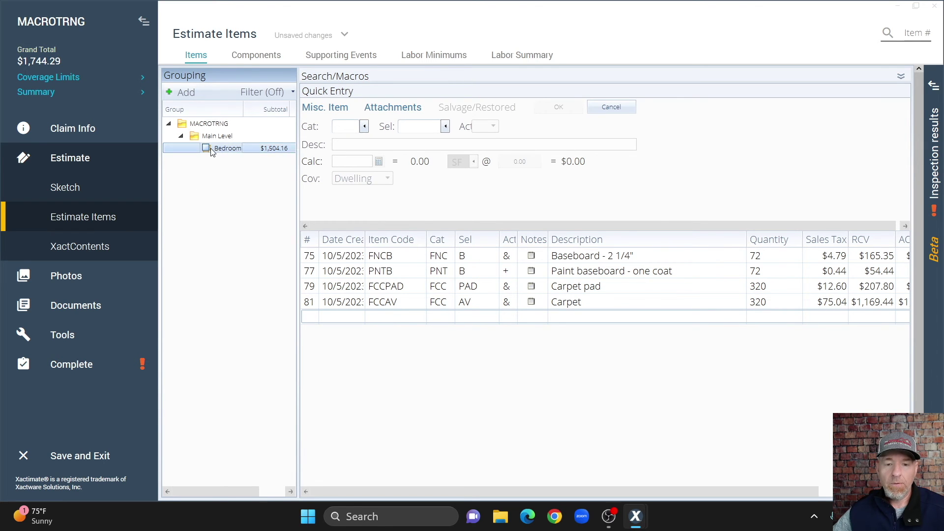
- Save the Bedroom's items as macro BASECARPET with description 'Replace Base and Carpet'
{"action": "right_click", "coordinate": [212, 150]}
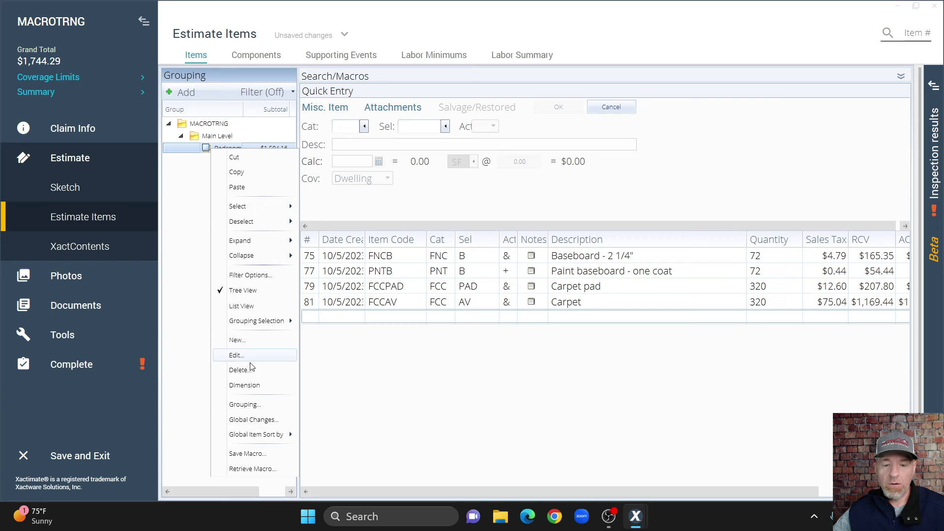
{"action": "left_click", "coordinate": [252, 454]}
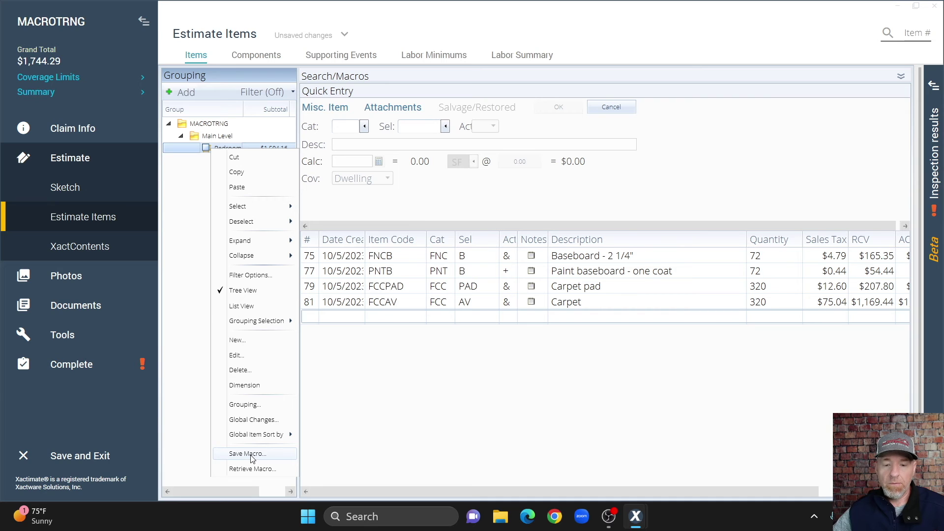
{"action": "left_click", "coordinate": [251, 455]}
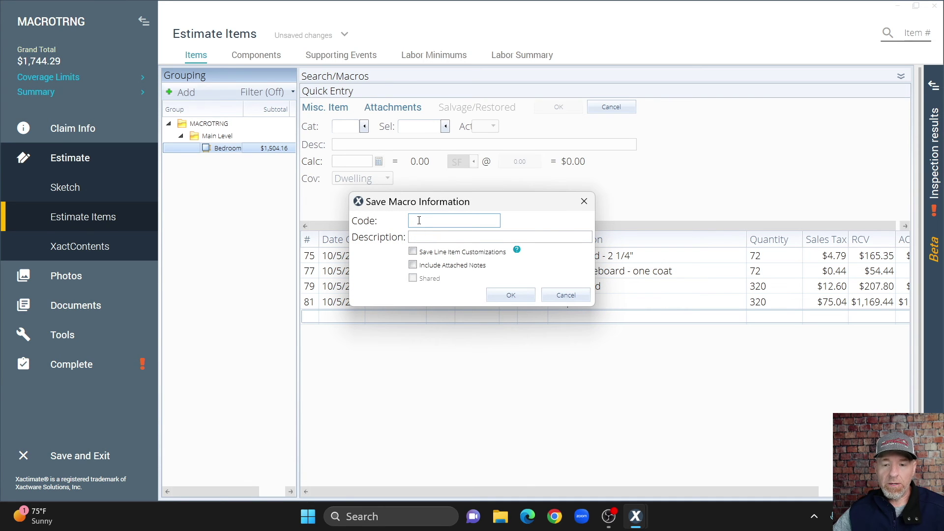
{"action": "type", "text": "BASE"}
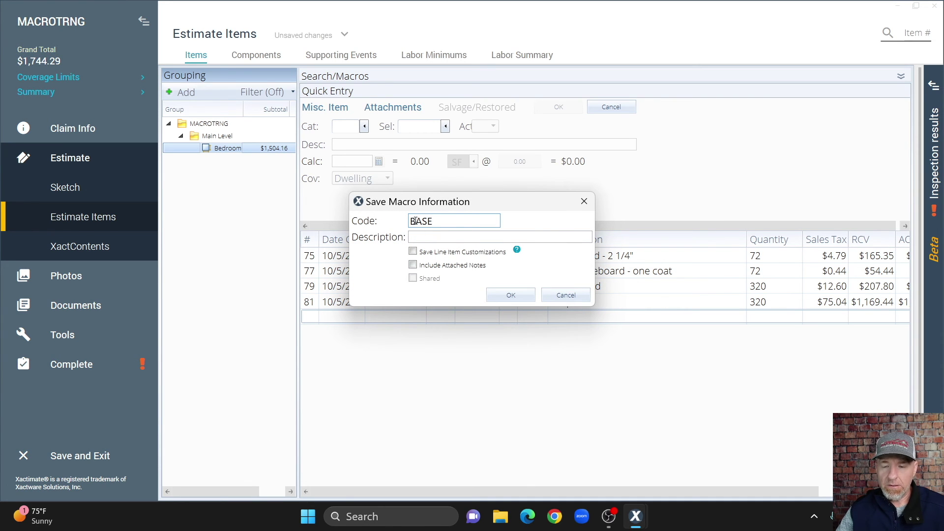
{"action": "type", "text": "CARPET"}
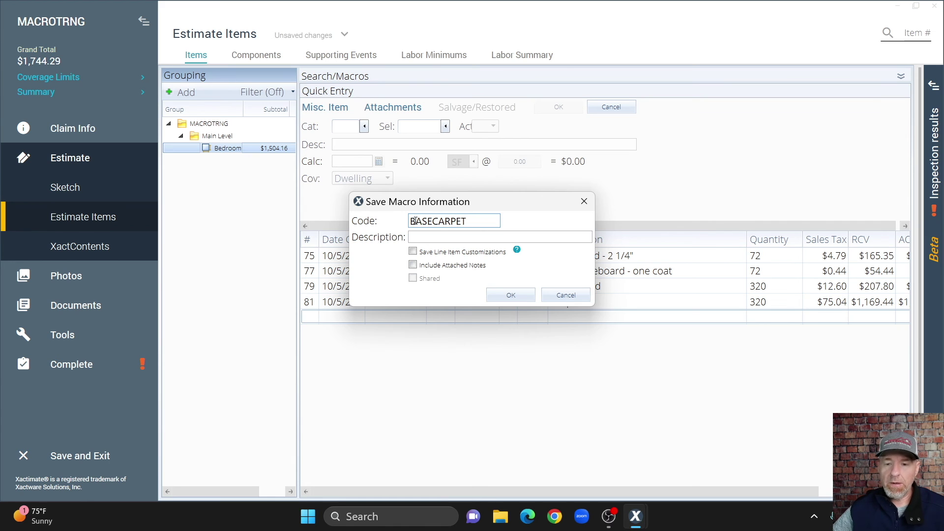
{"action": "left_click", "coordinate": [442, 237]}
{"action": "type", "text": "Replace Base"}
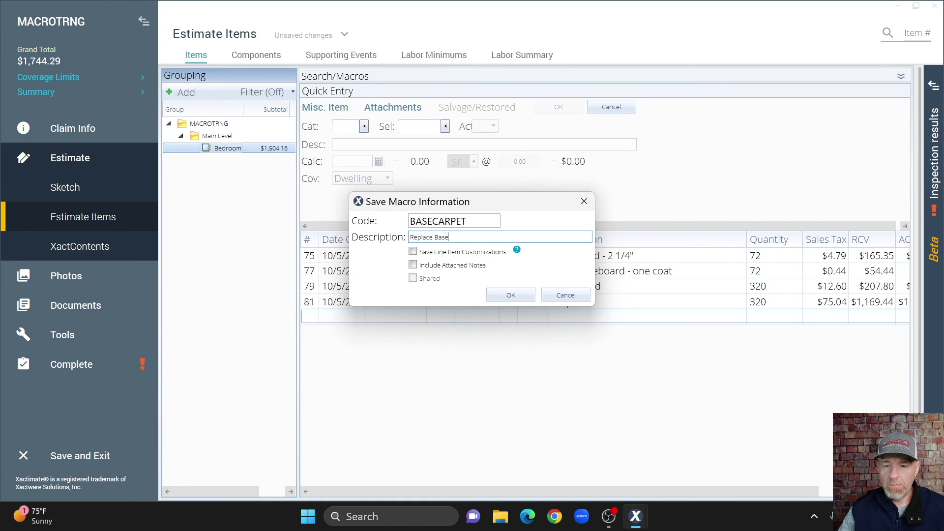
{"action": "type", "text": " and Carpet"}
{"action": "key", "text": "Return"}
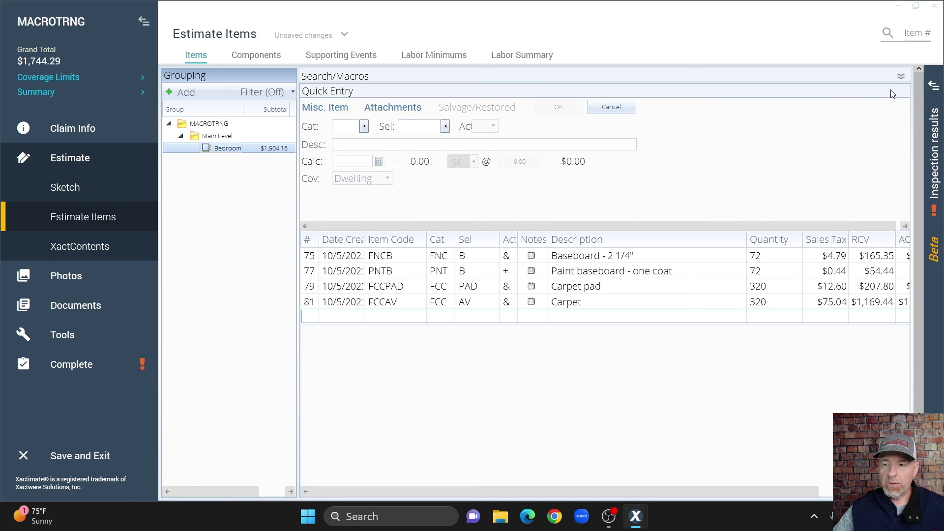
- Confirm BASECARPET appears in the Personal macros list, then hide the list
{"action": "left_click", "coordinate": [901, 77]}
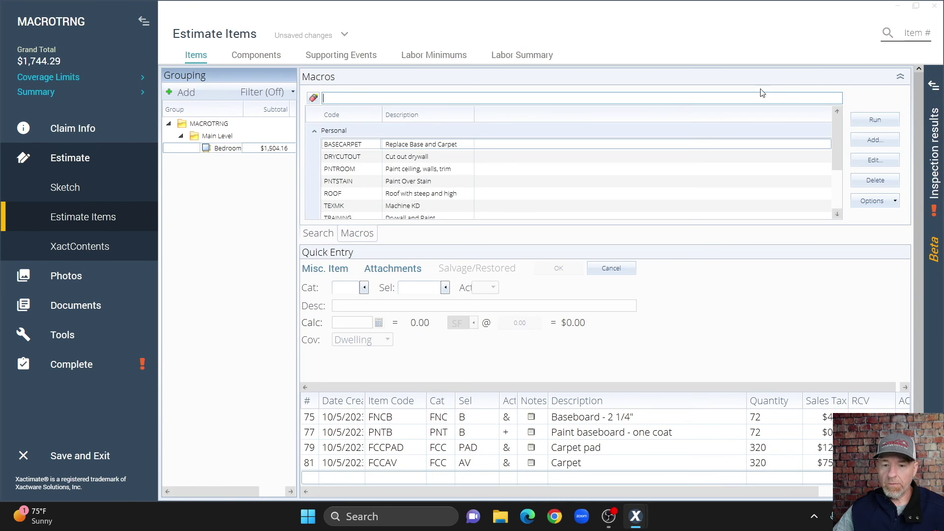
{"action": "left_click", "coordinate": [380, 147]}
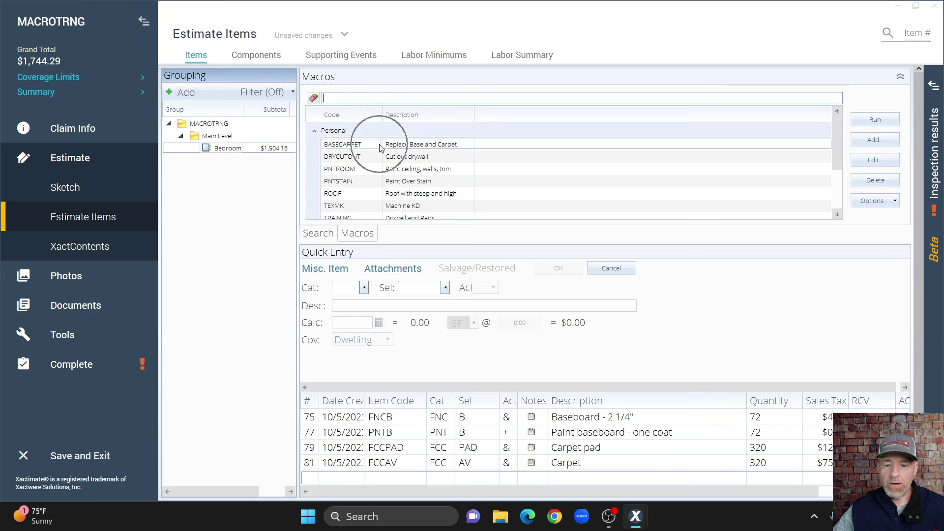
{"action": "left_click", "coordinate": [900, 77]}
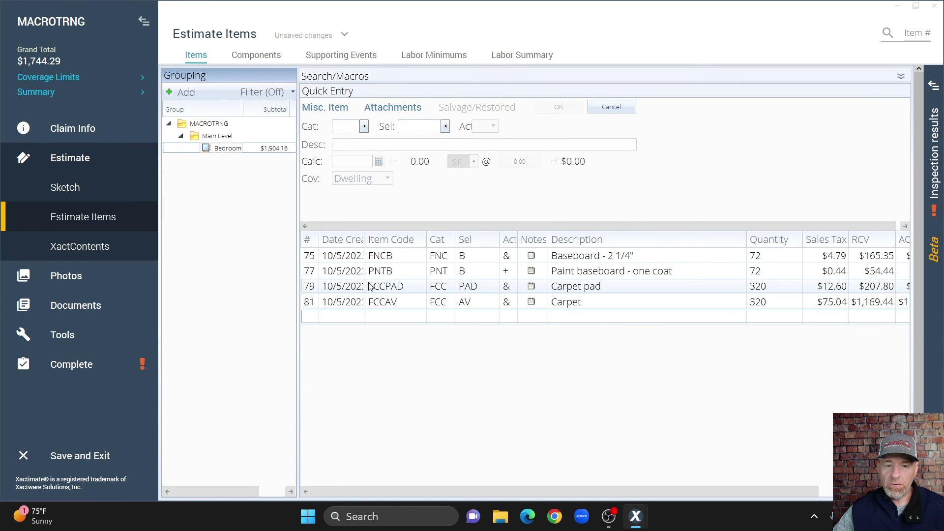
- Select the Baseboard, Carpet pad and Carpet lines in the Bedroom estimate and save them as a macro
{"action": "left_click", "coordinate": [313, 259]}
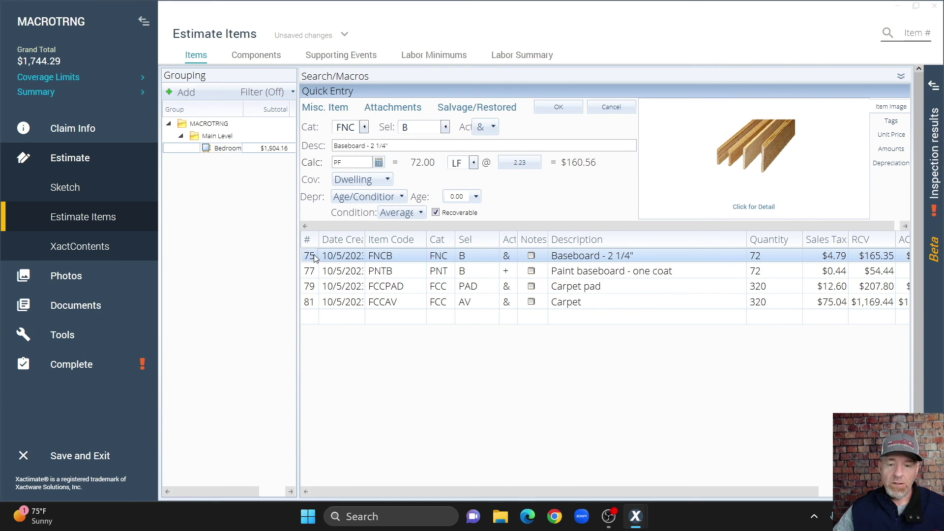
{"action": "left_click", "coordinate": [315, 282], "text": "ctrl"}
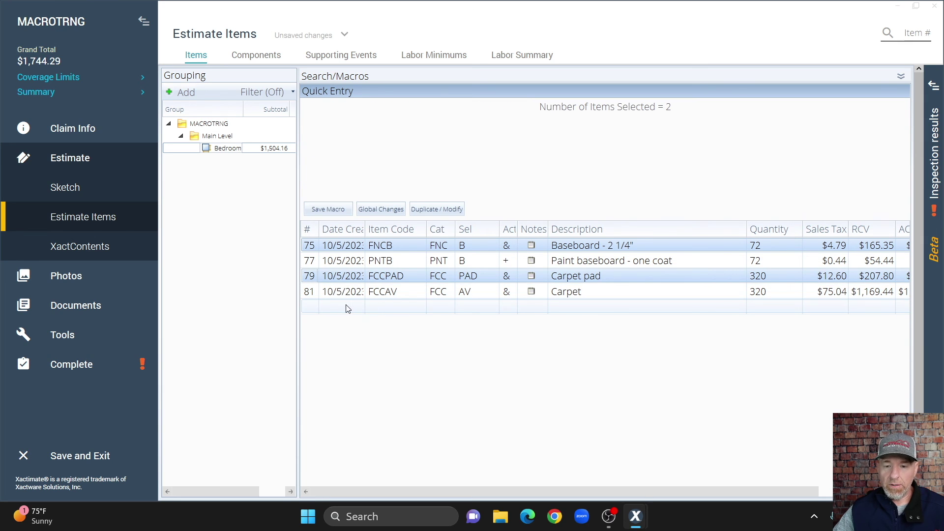
{"action": "left_click", "coordinate": [310, 295], "text": "ctrl"}
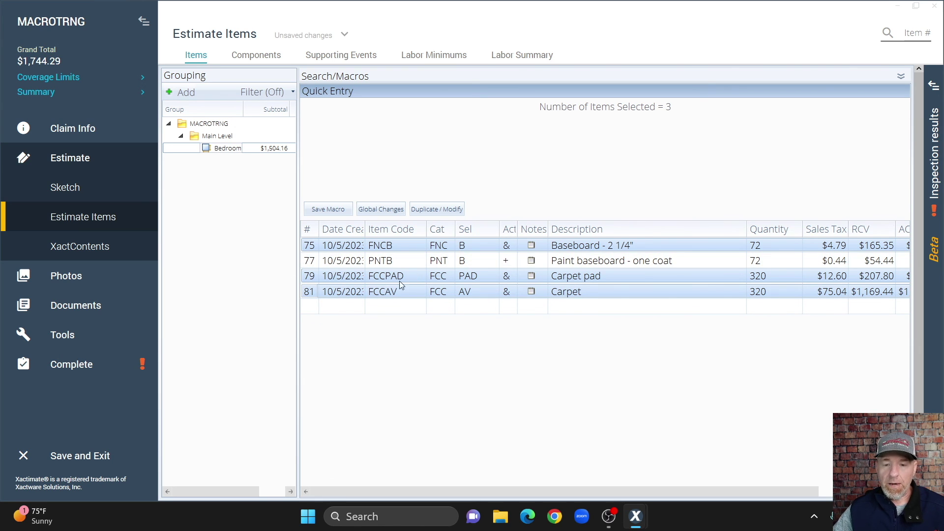
{"action": "left_click", "coordinate": [333, 211]}
{"action": "left_click", "coordinate": [330, 211]}
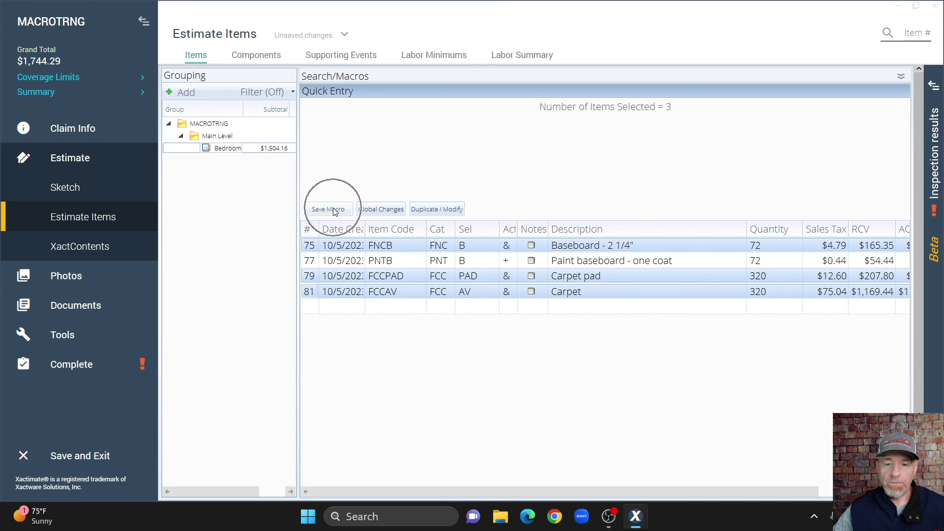